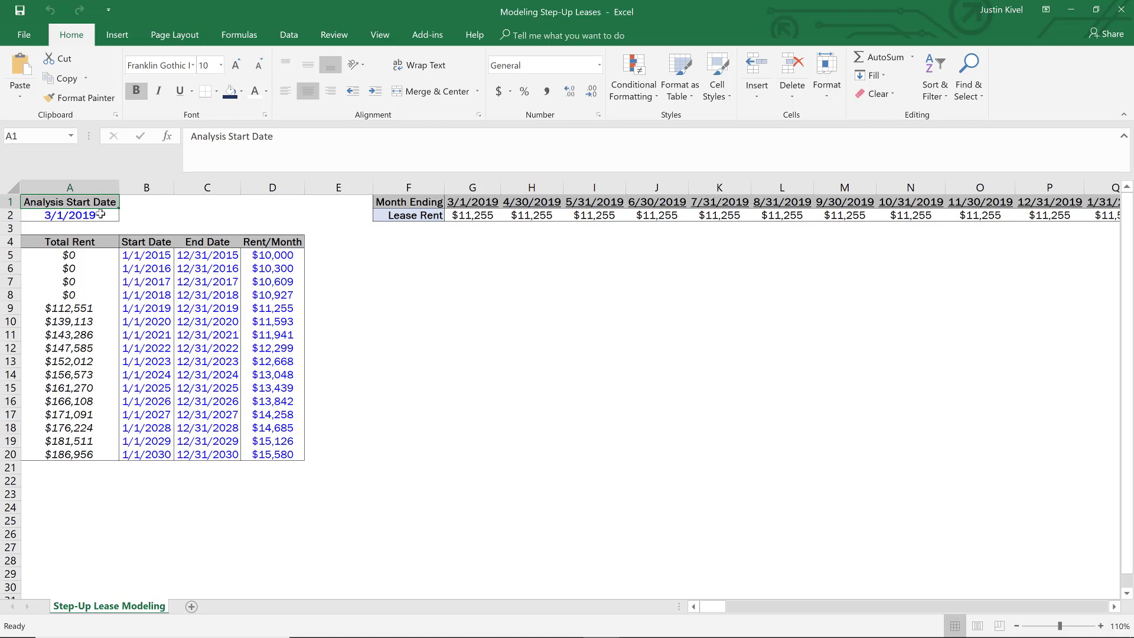
- Try 12/1/2017 as the analysis start date with column G widened to fit its contents, and undo both changes
{"action": "left_click", "coordinate": [101, 213]}
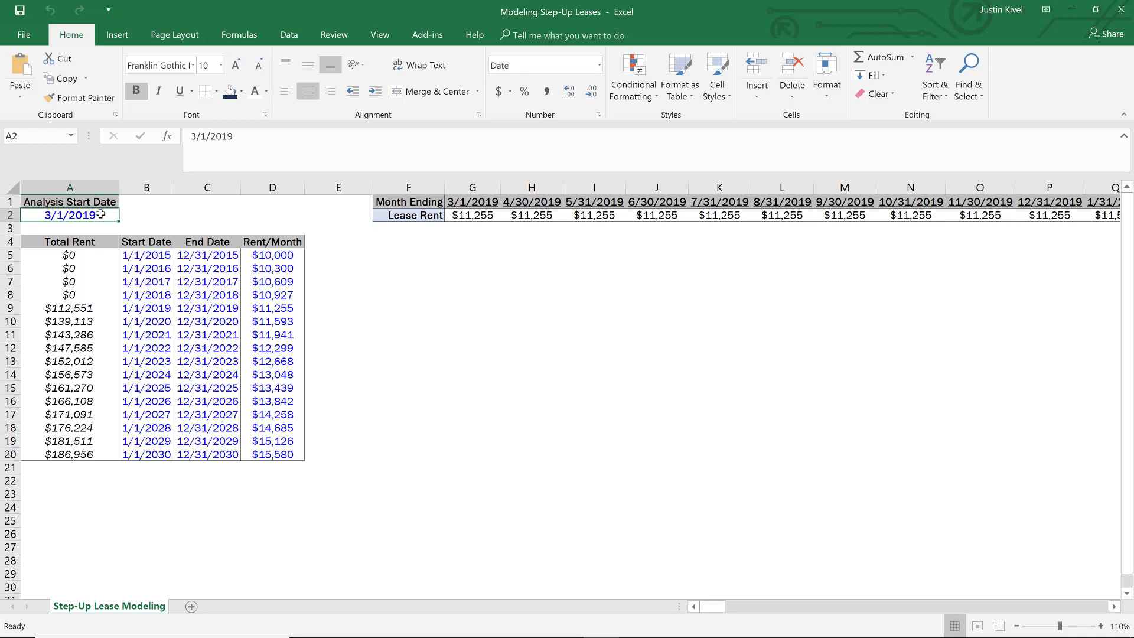
{"action": "type", "text": "12/1/"}
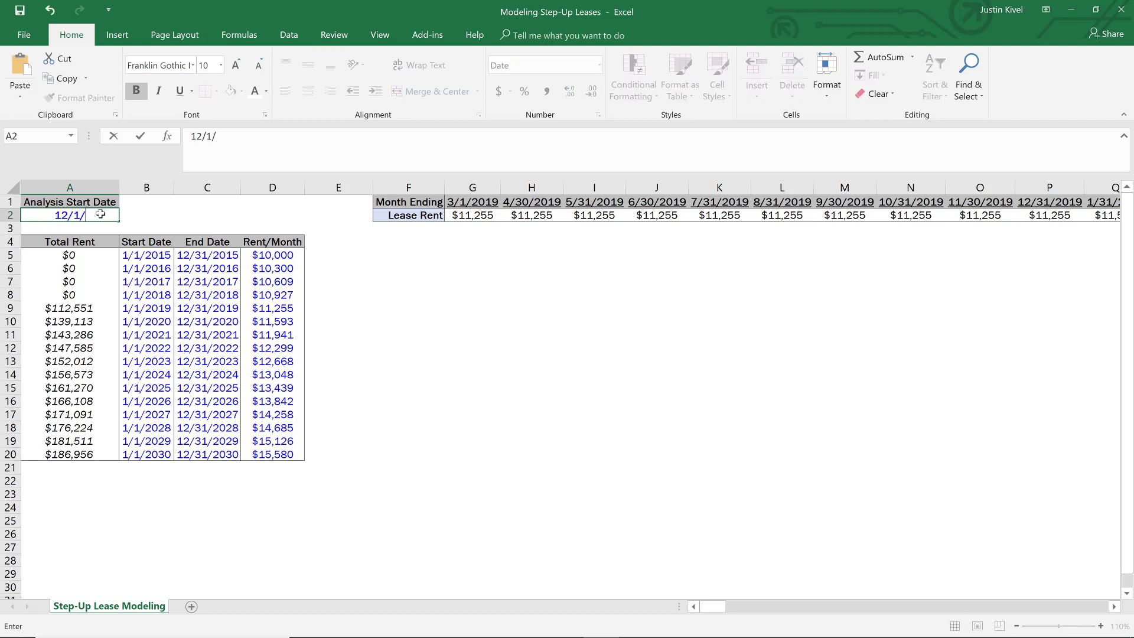
{"action": "type", "text": "2017"}
{"action": "key", "text": "ctrl+Return"}
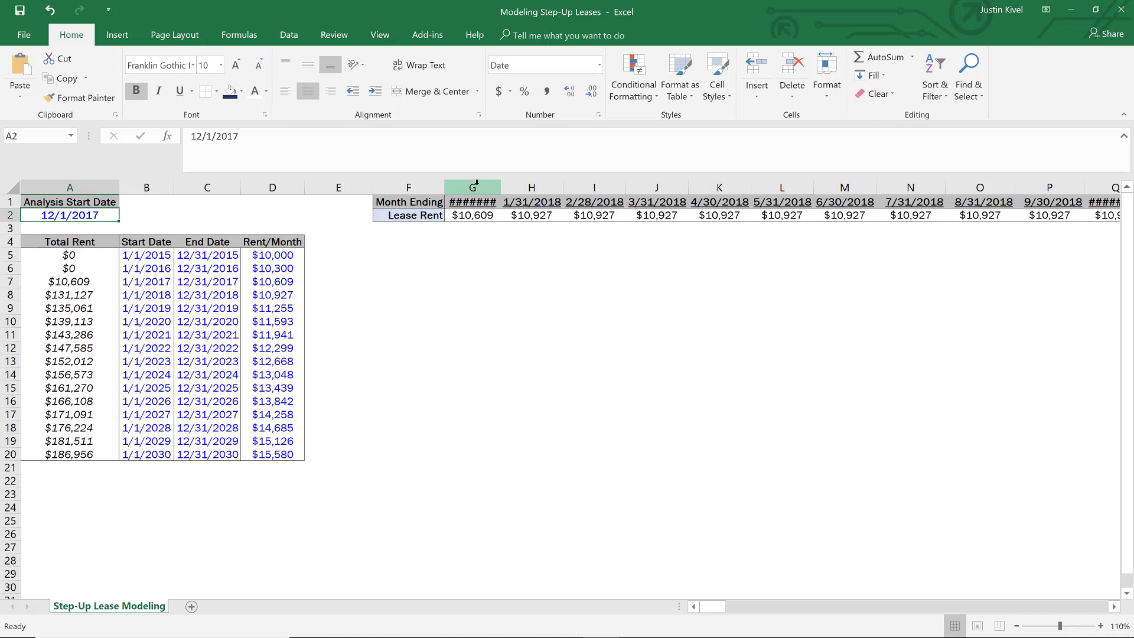
{"action": "double_click", "coordinate": [500, 187]}
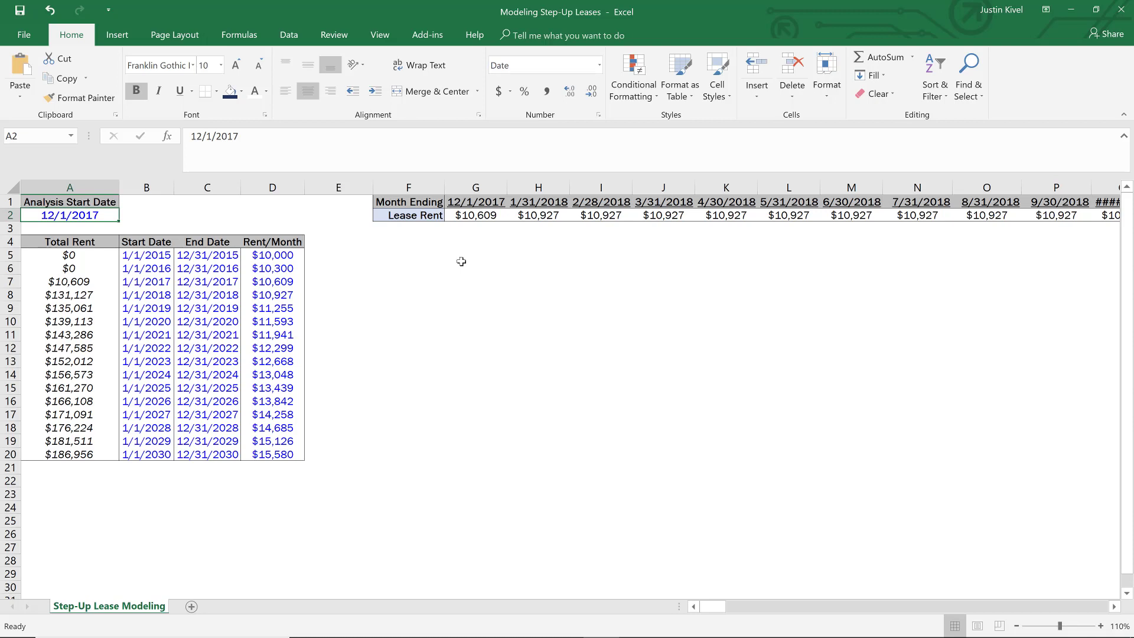
{"action": "key", "text": "ctrl+z"}
{"action": "key", "text": "ctrl+z"}
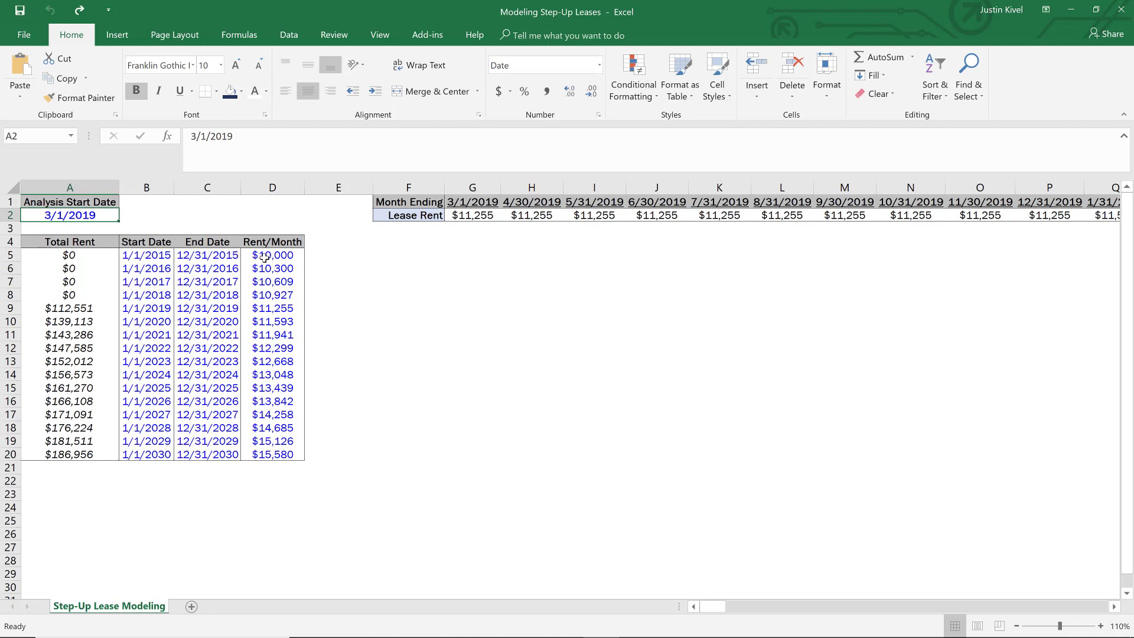
- Try 71 as the months argument of the EOMONTH formula in the first End Date cell, C5, and undo the change
{"action": "left_click", "coordinate": [200, 256]}
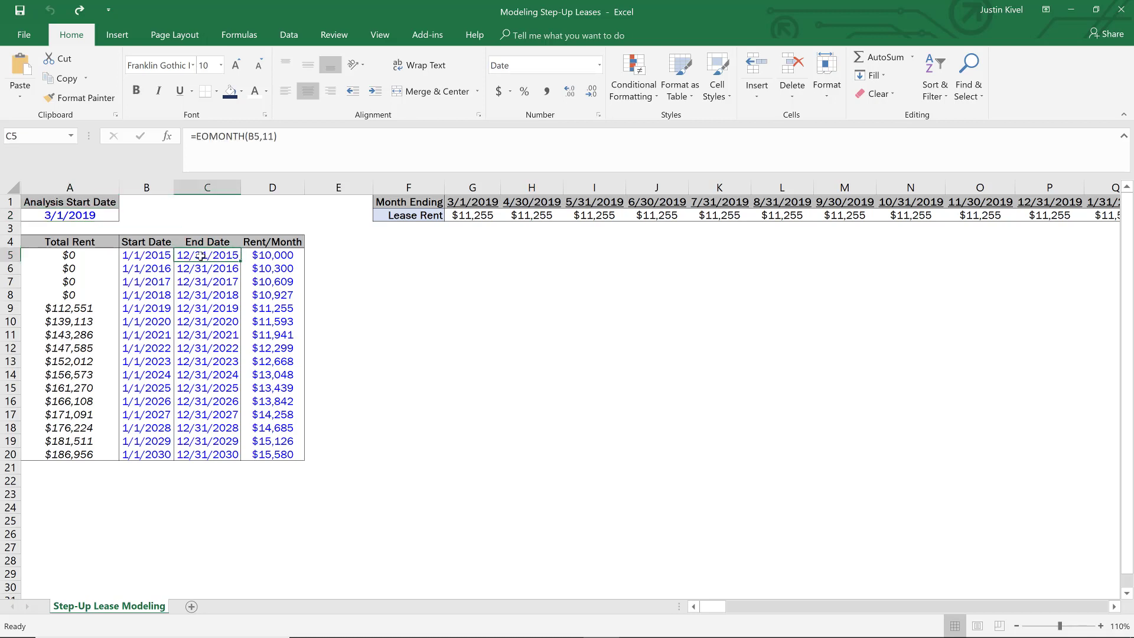
{"action": "left_click", "coordinate": [151, 255]}
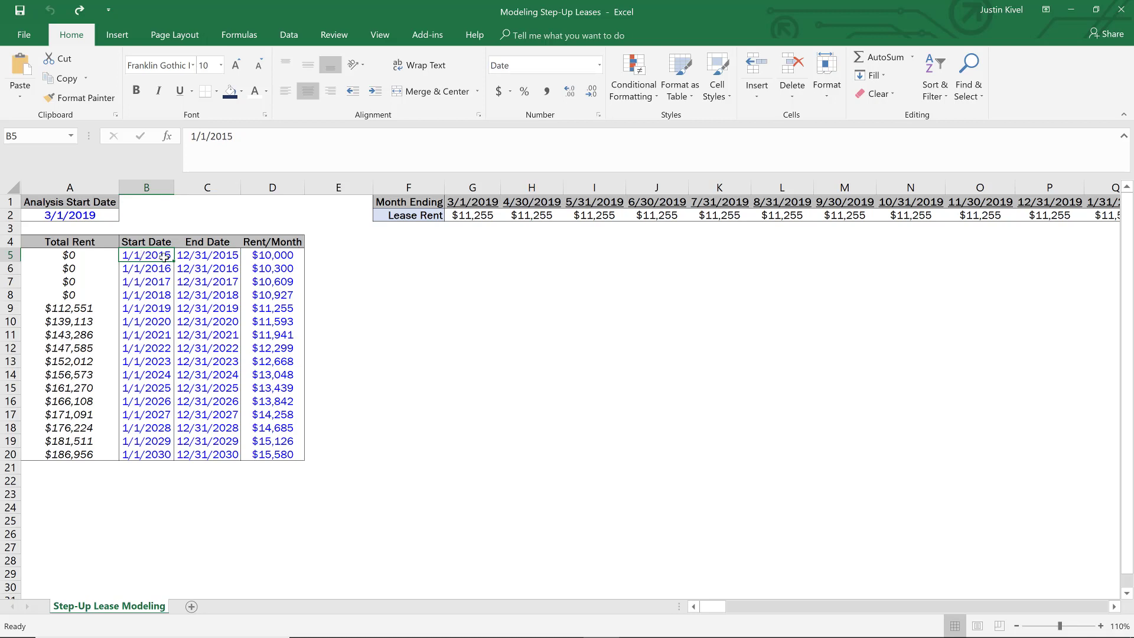
{"action": "left_click", "coordinate": [210, 256]}
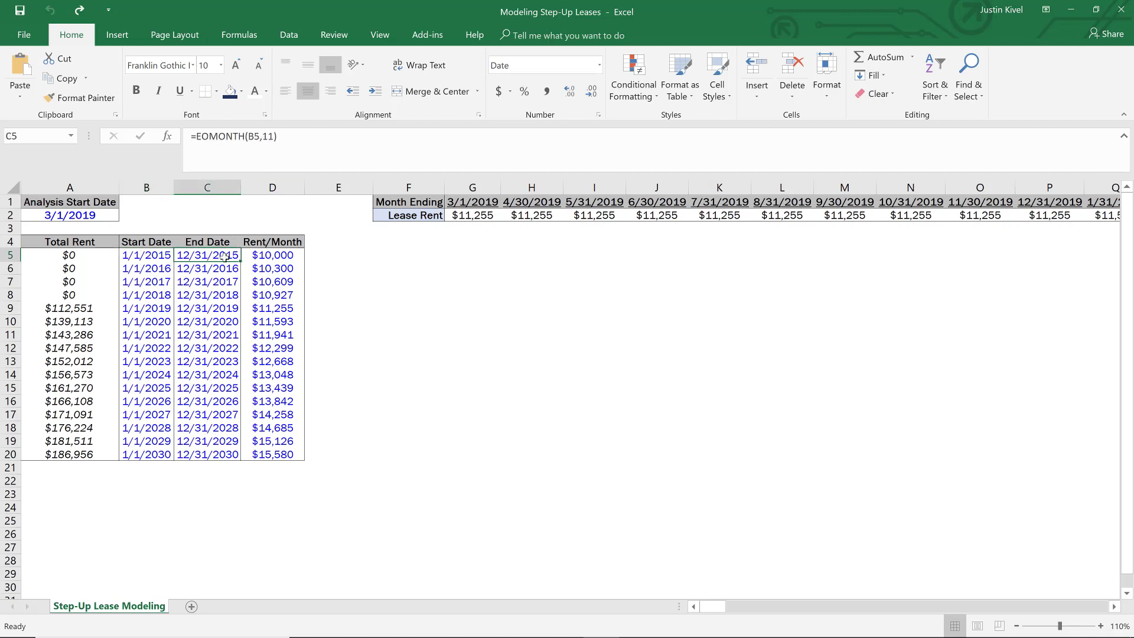
{"action": "left_click", "coordinate": [273, 137]}
{"action": "key", "text": "BackSpace"}
{"action": "key", "text": "BackSpace"}
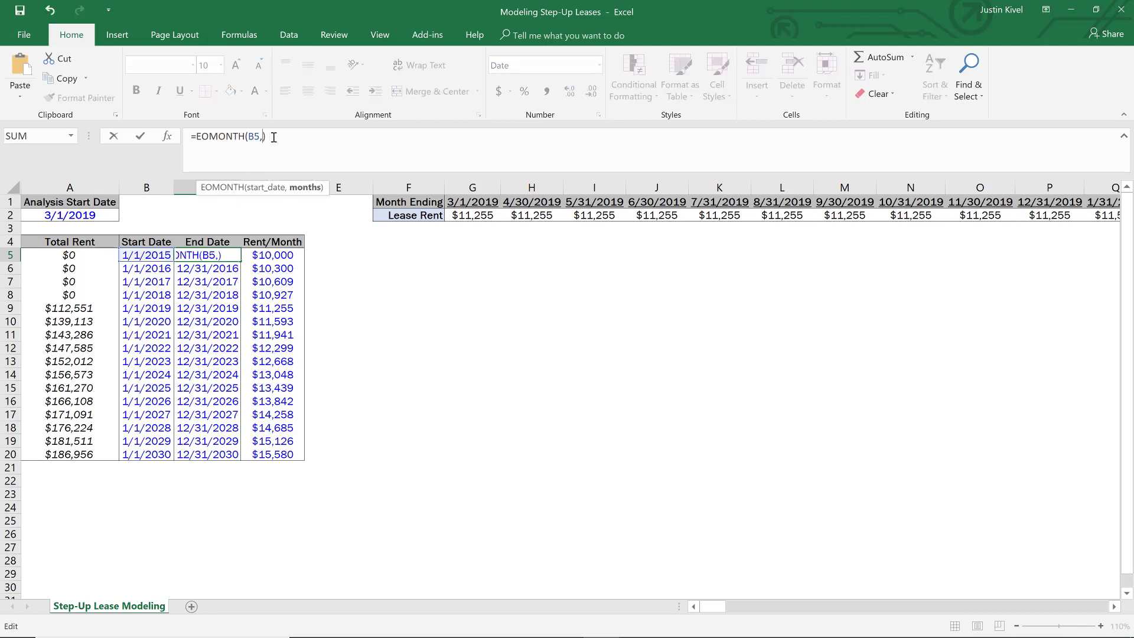
{"action": "type", "text": "71"}
{"action": "key", "text": "ctrl+Return"}
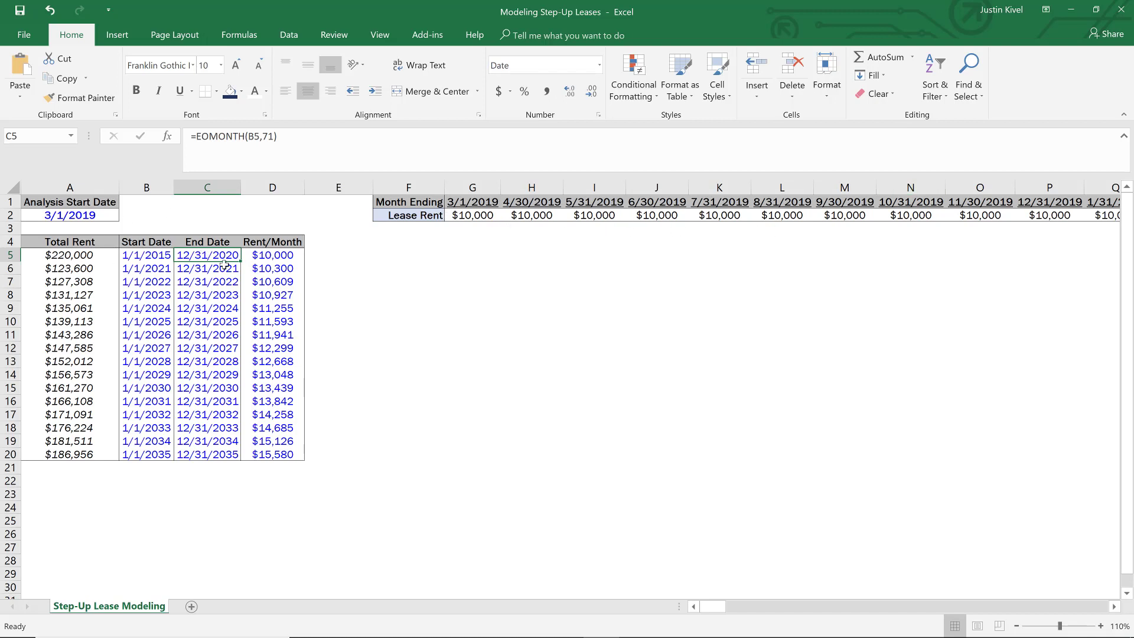
{"action": "key", "text": "ctrl+z"}
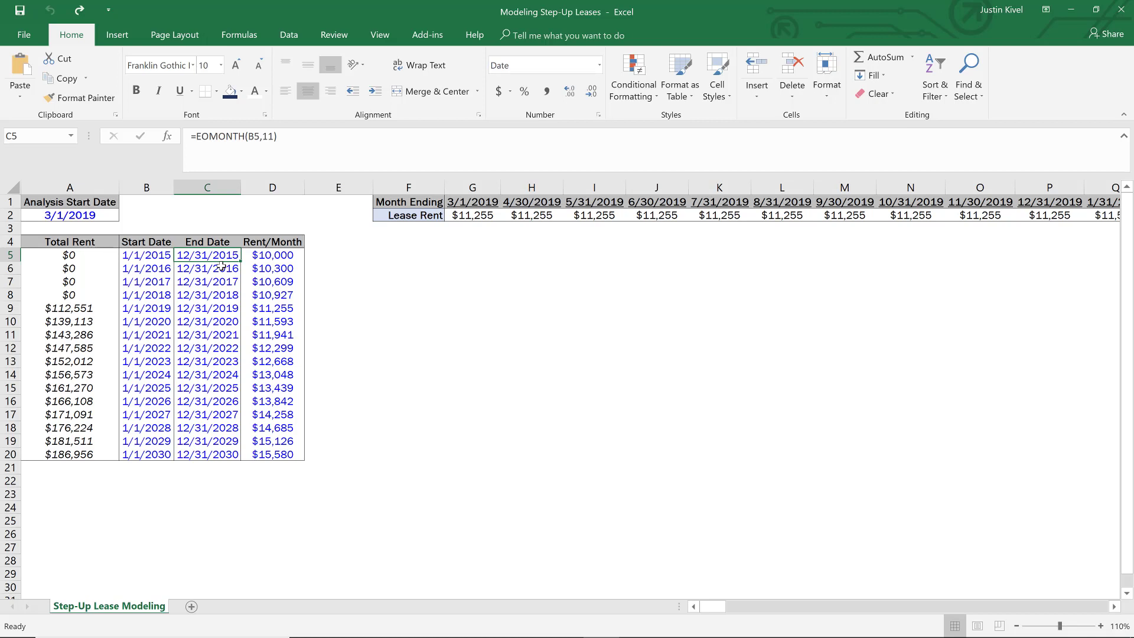
- Examine the first Rent/Month entry and the lookup arguments and referenced ranges of the Lease Rent formula in G2
{"action": "key", "text": "Right"}
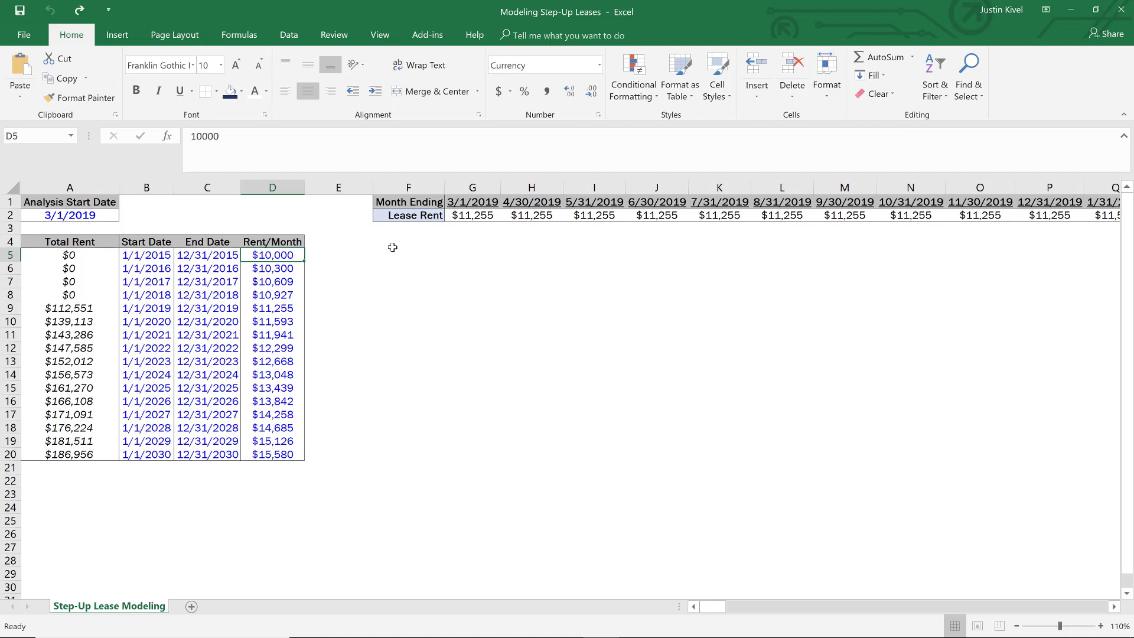
{"action": "left_click", "coordinate": [471, 214]}
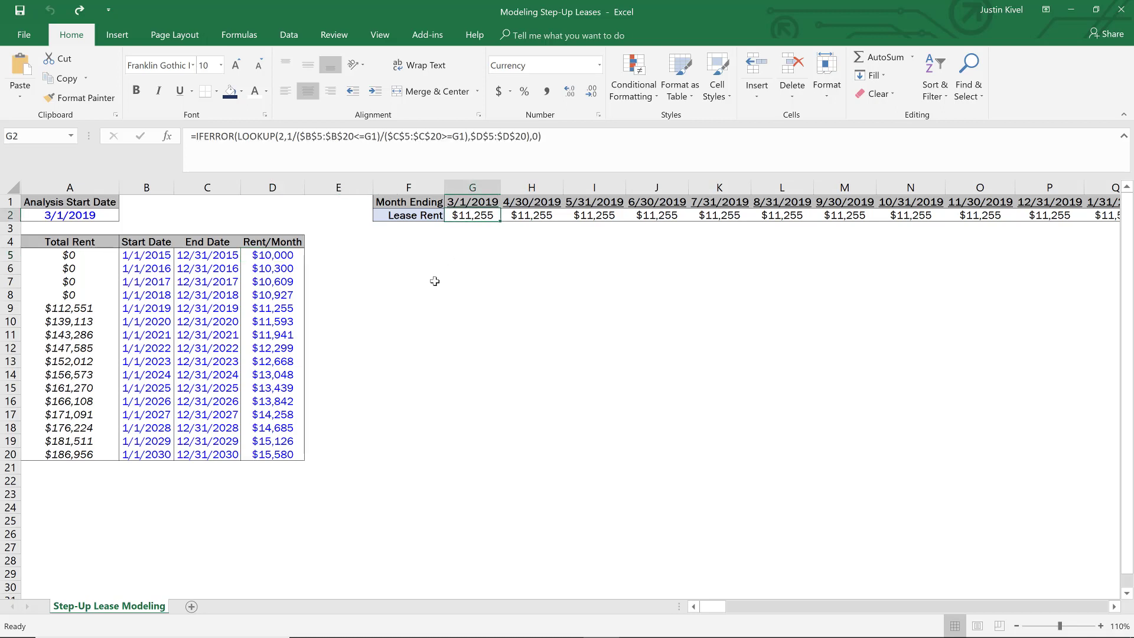
{"action": "key", "text": "F2"}
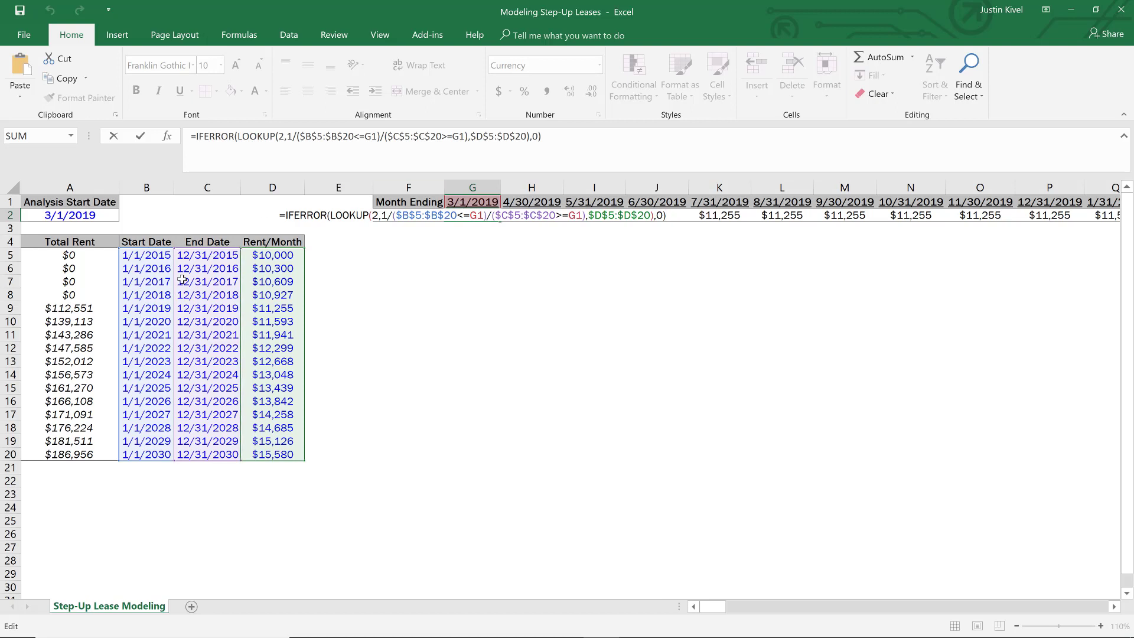
{"action": "left_click", "coordinate": [401, 137]}
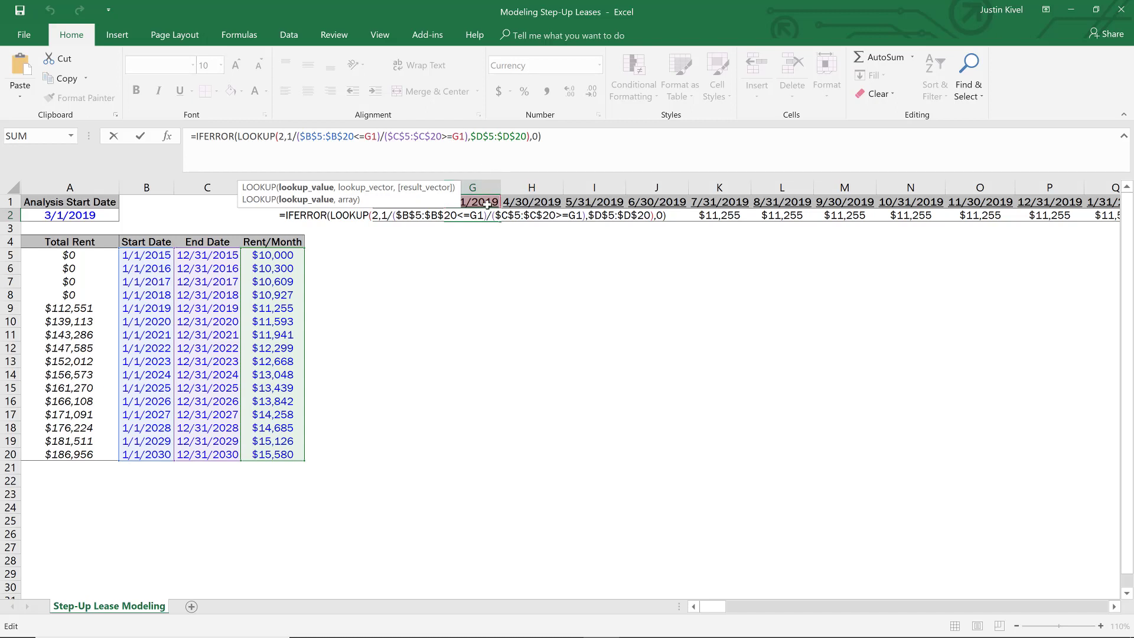
{"action": "key", "text": "ctrl+Return"}
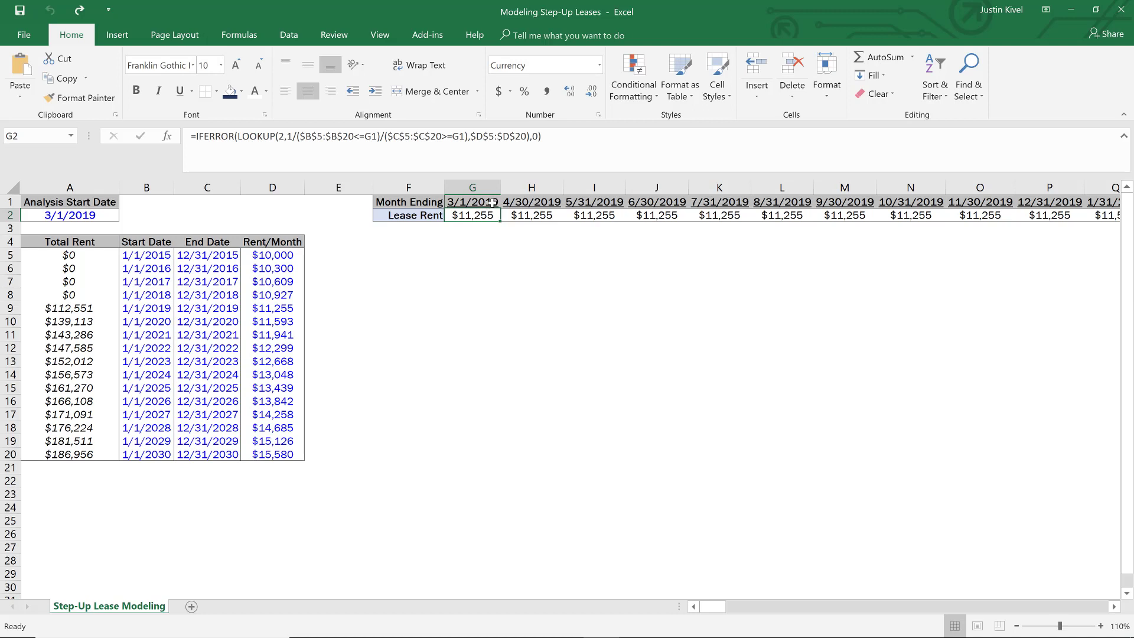
{"action": "key", "text": "F2"}
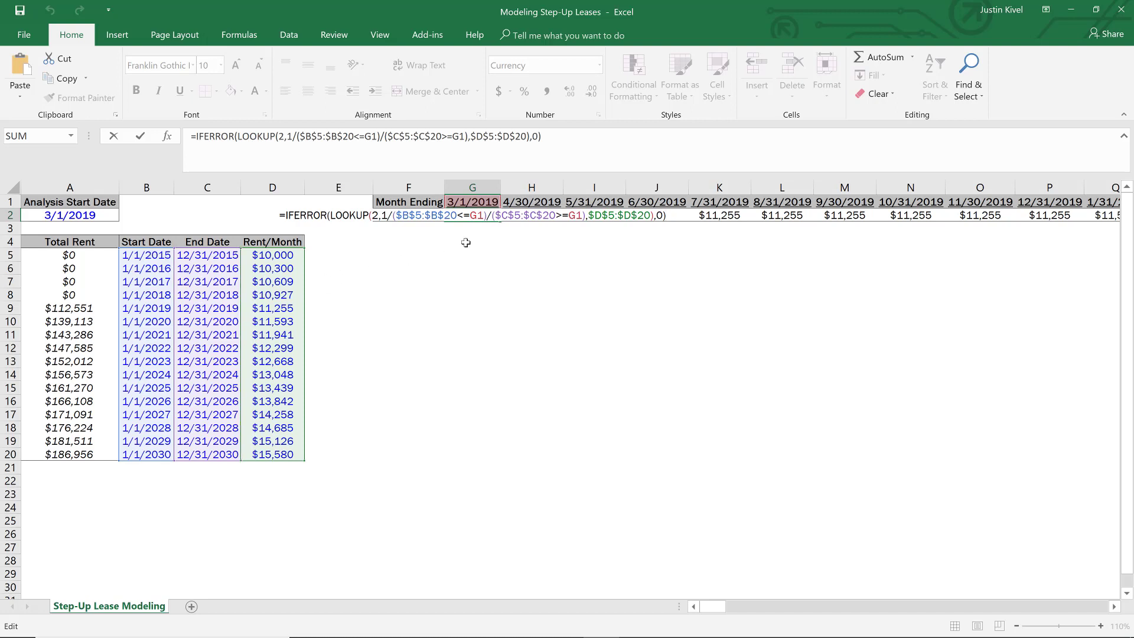
{"action": "left_click", "coordinate": [466, 137]}
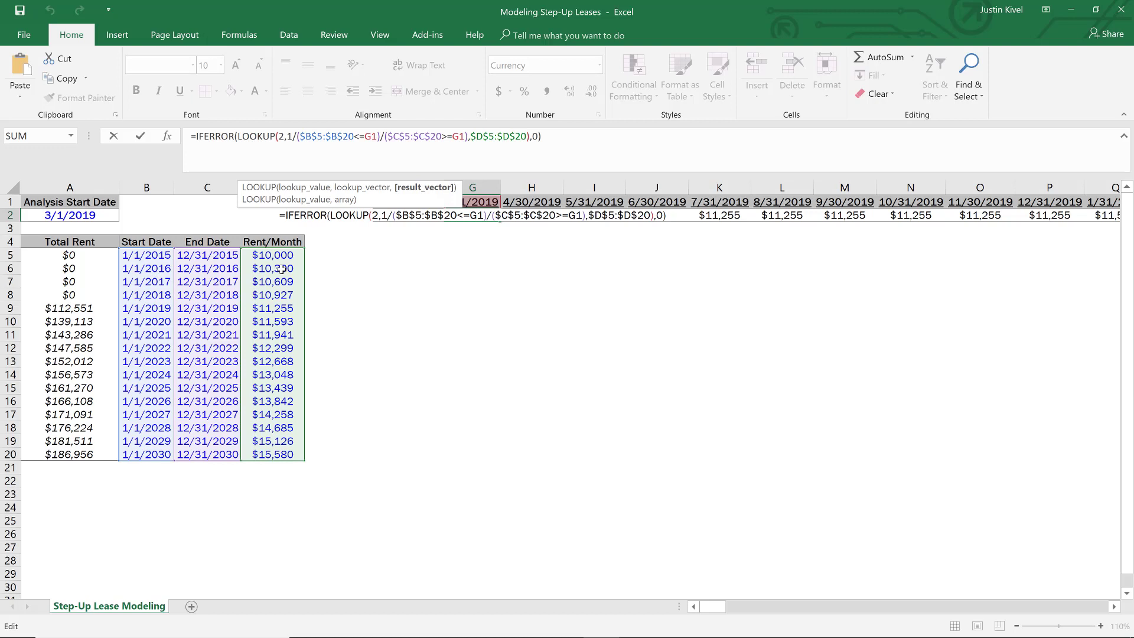
{"action": "key", "text": "ctrl+Return"}
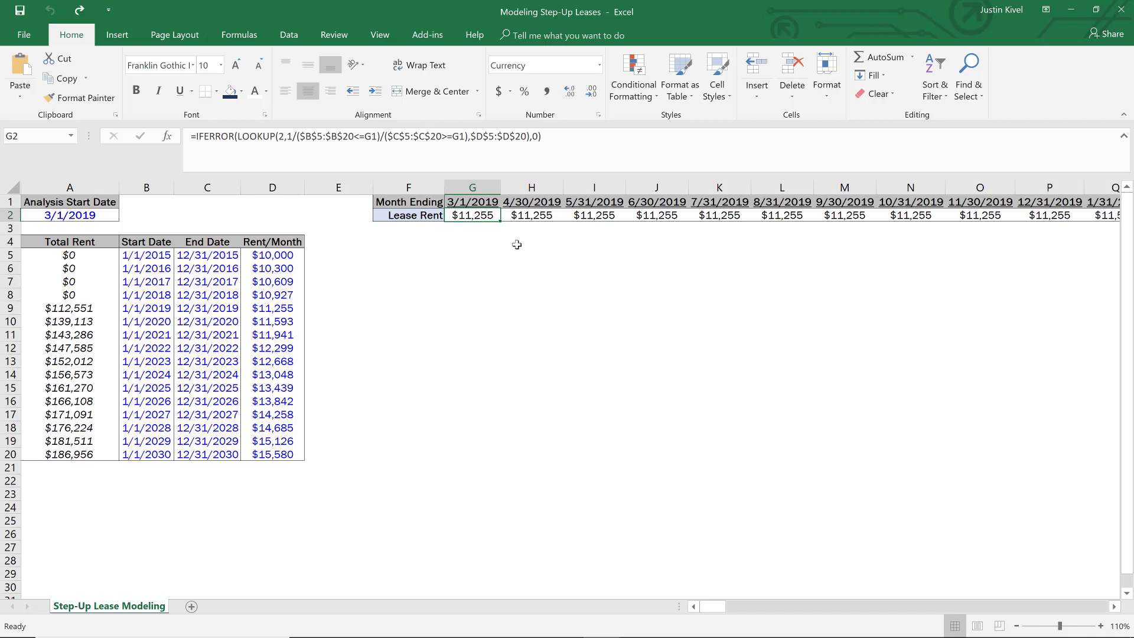
- Examine the Lease Rent cells month by month from 4/30/2019 through 1/31/2020
{"action": "left_click", "coordinate": [533, 219]}
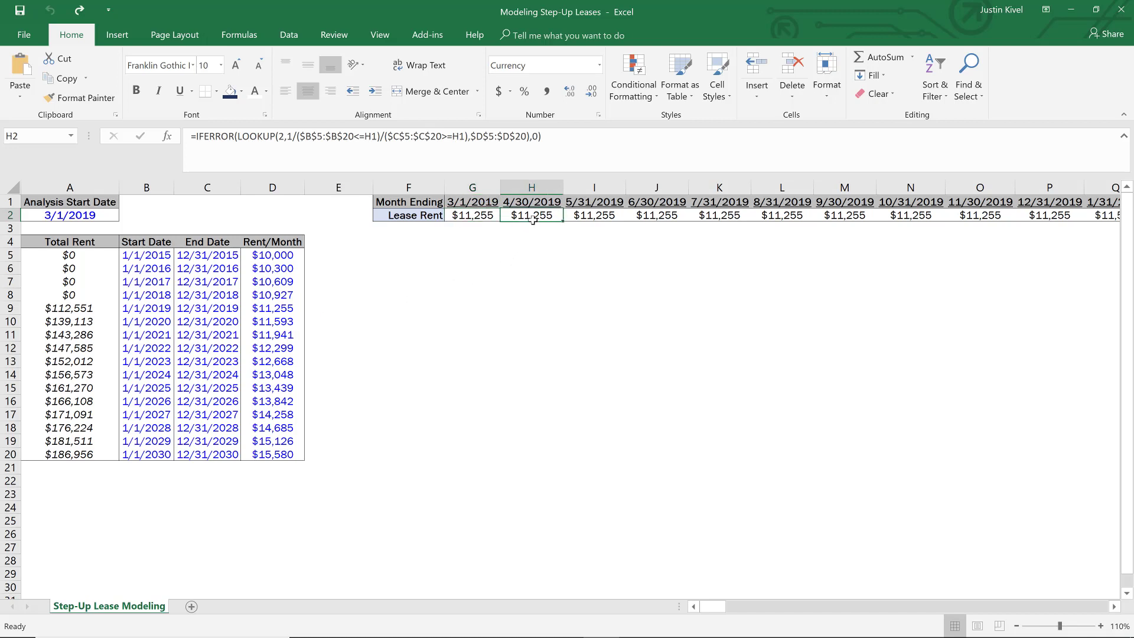
{"action": "key", "text": "Right"}
{"action": "key", "text": "Right"}
{"action": "key", "text": "Right"}
{"action": "key", "text": "Right"}
{"action": "key", "text": "Right"}
{"action": "key", "text": "Right"}
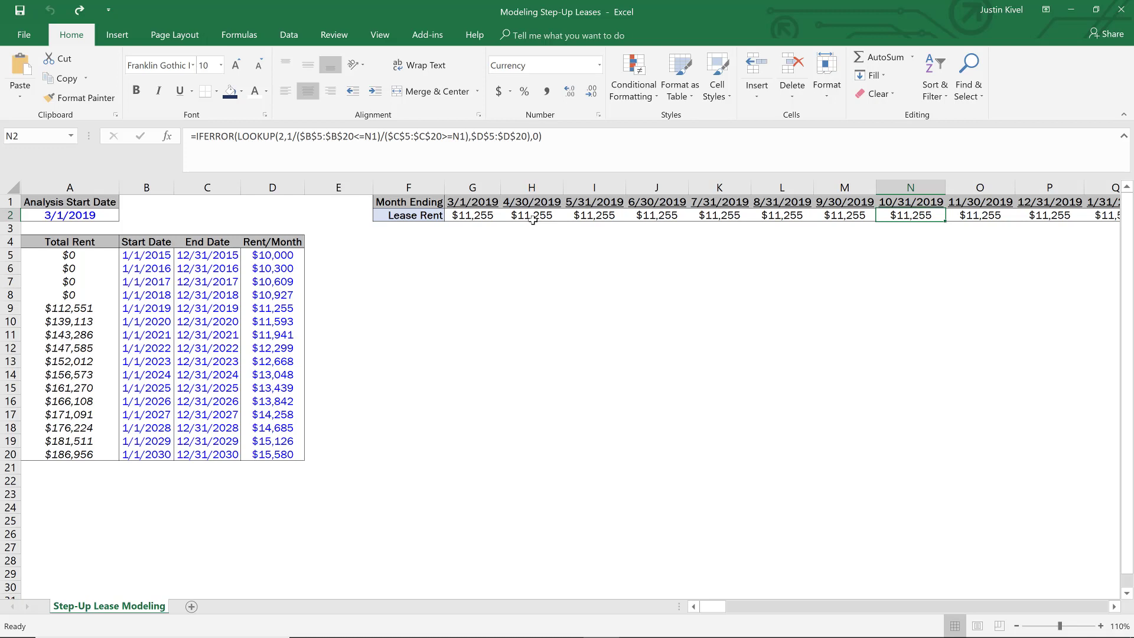
{"action": "key", "text": "Right"}
{"action": "key", "text": "Right"}
{"action": "key", "text": "Right"}
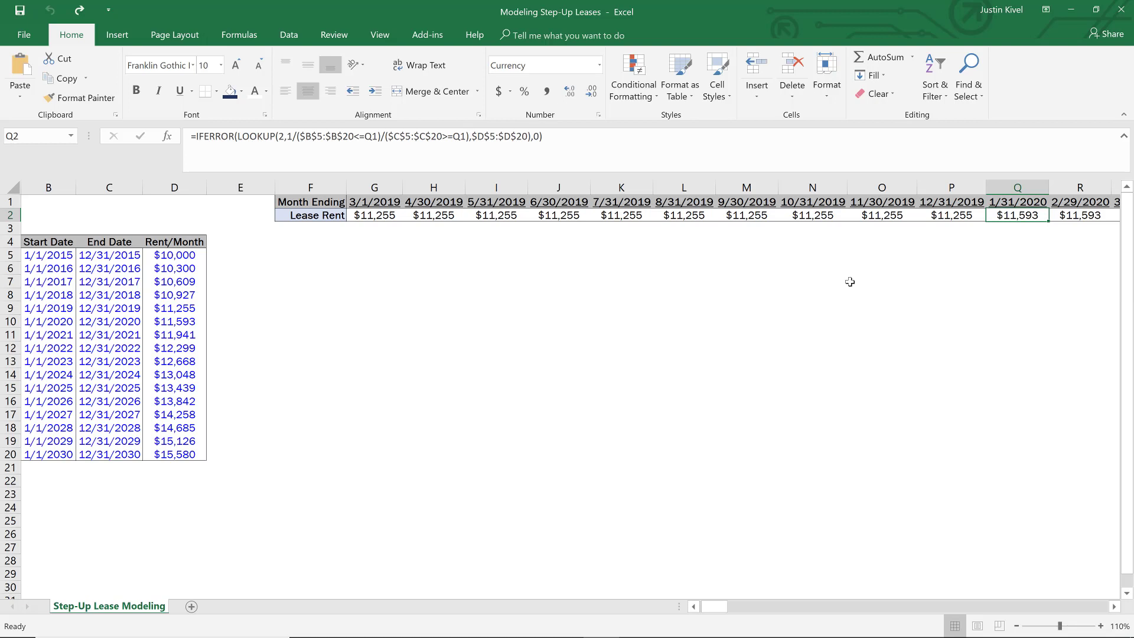
- Return to cell A1 and save the workbook
{"action": "key", "text": "ctrl+Left"}
{"action": "key", "text": "ctrl+Left"}
{"action": "key", "text": "Up"}
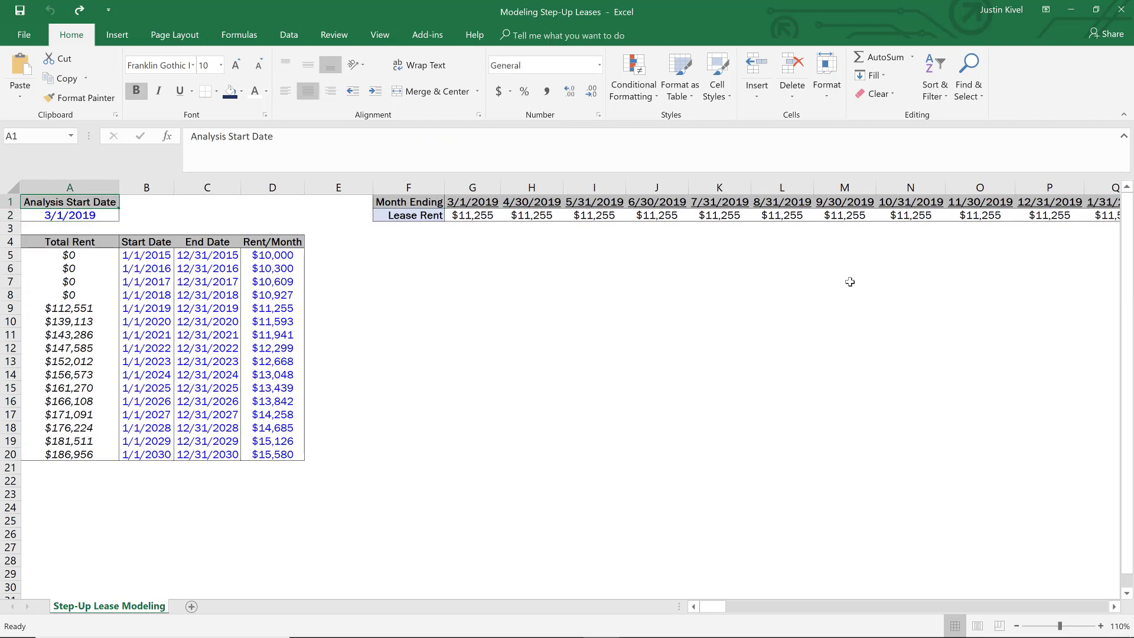
{"action": "key", "text": "ctrl+s"}
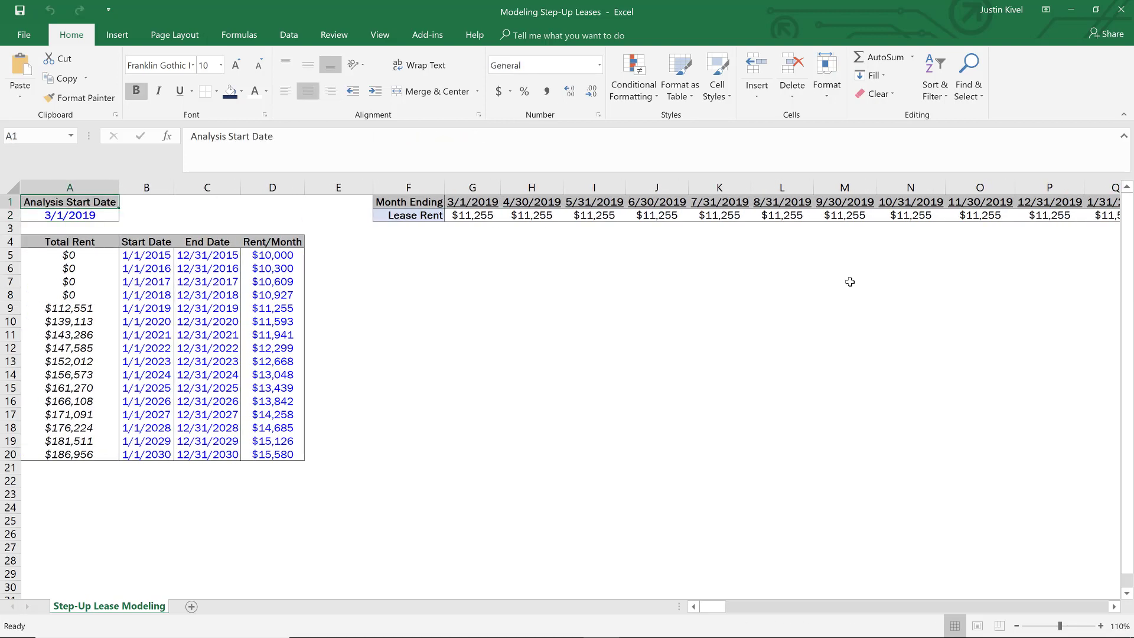